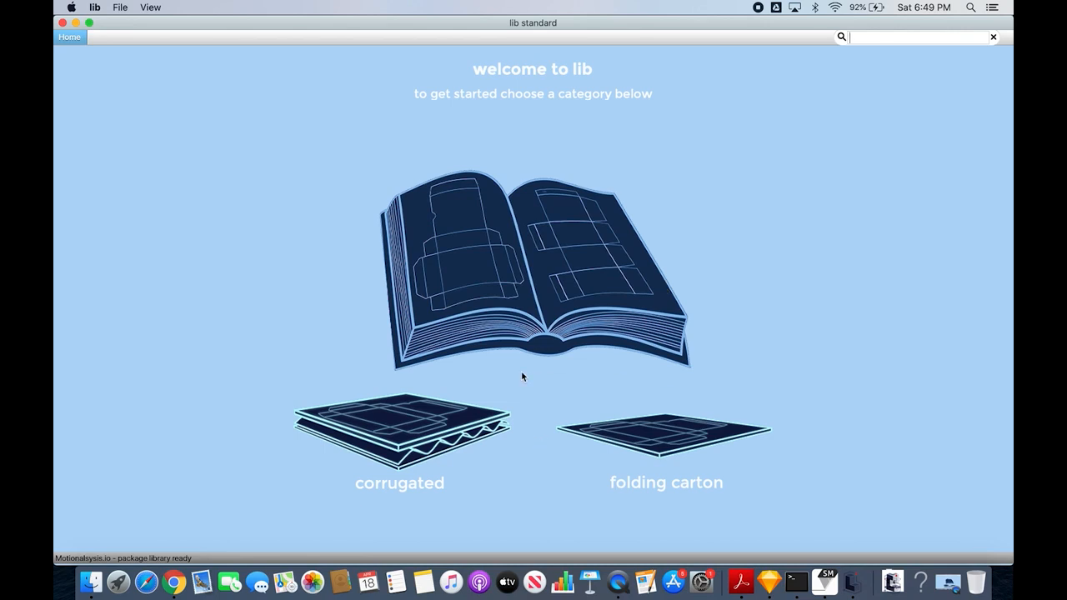
- Open the B005_RE 1 Tab Dust Cherry Locks design from the corrugated Roll Ends category
click(434, 433)
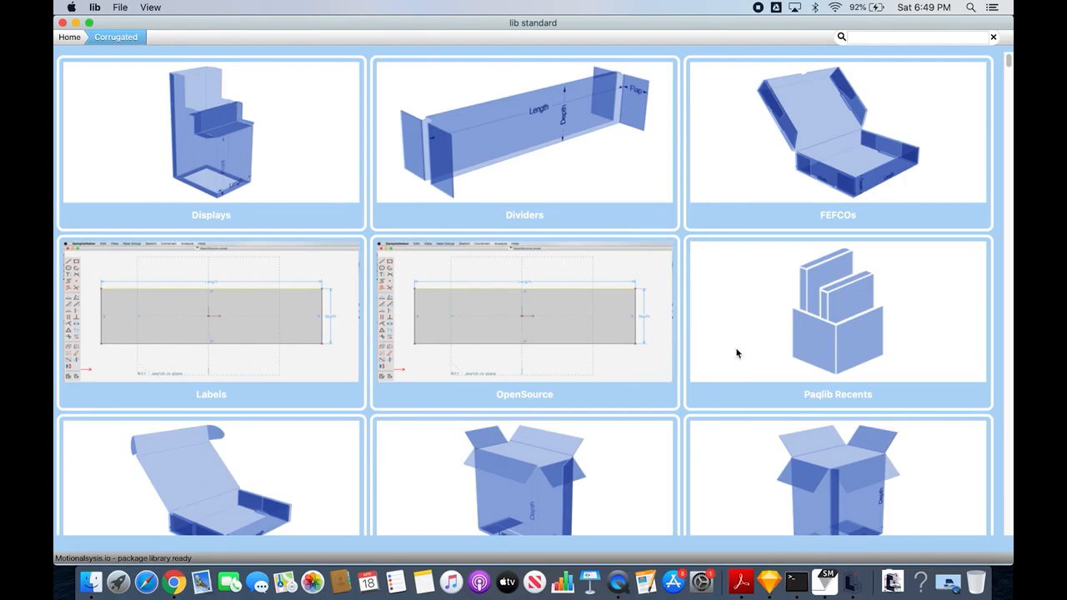
scroll(736, 353, down, 5)
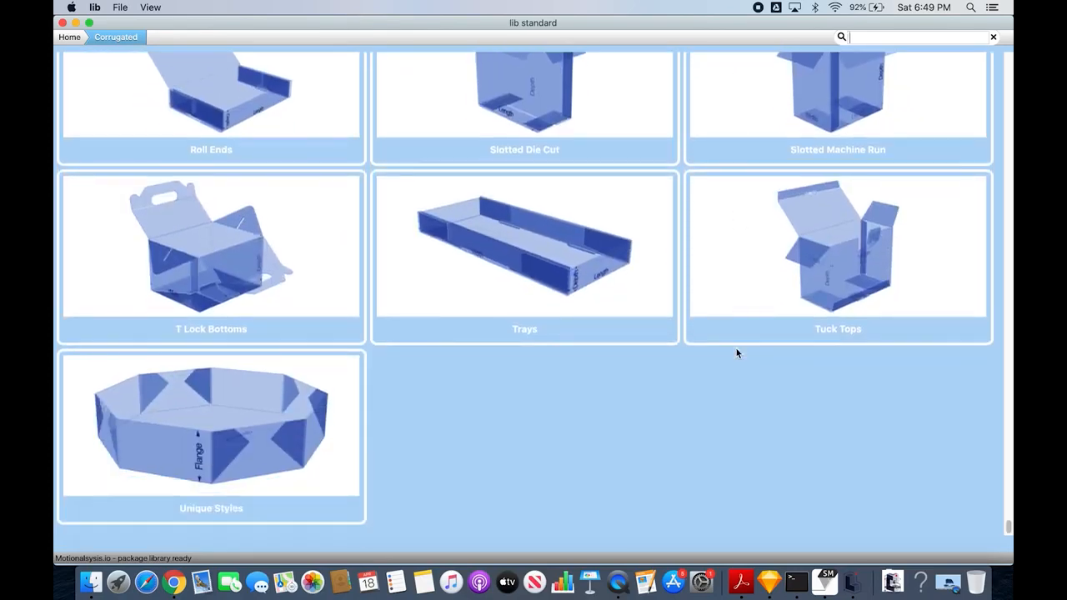
scroll(737, 353, up, 3)
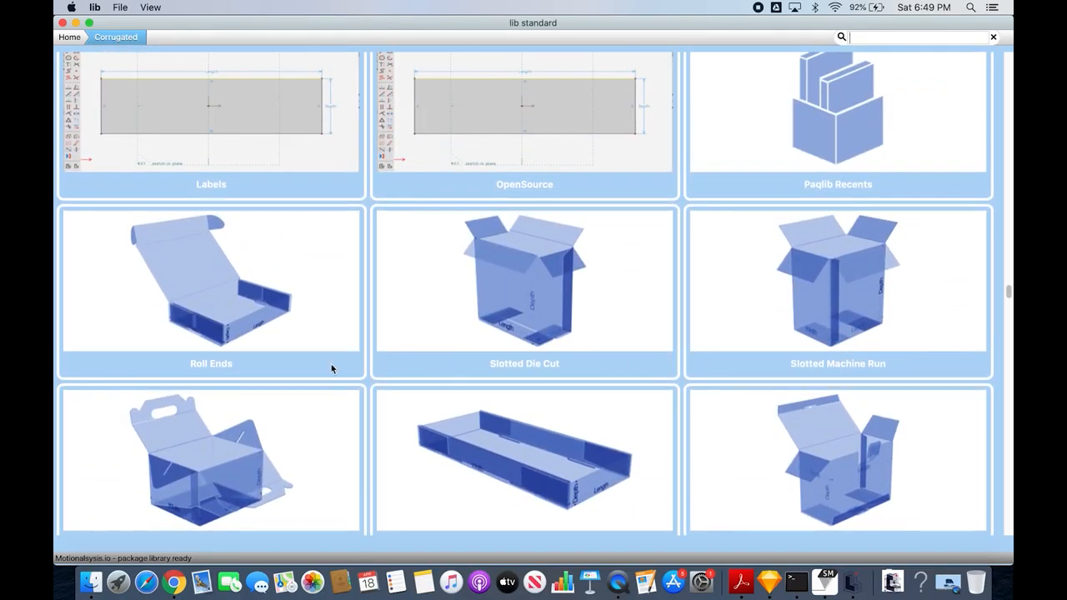
click(240, 312)
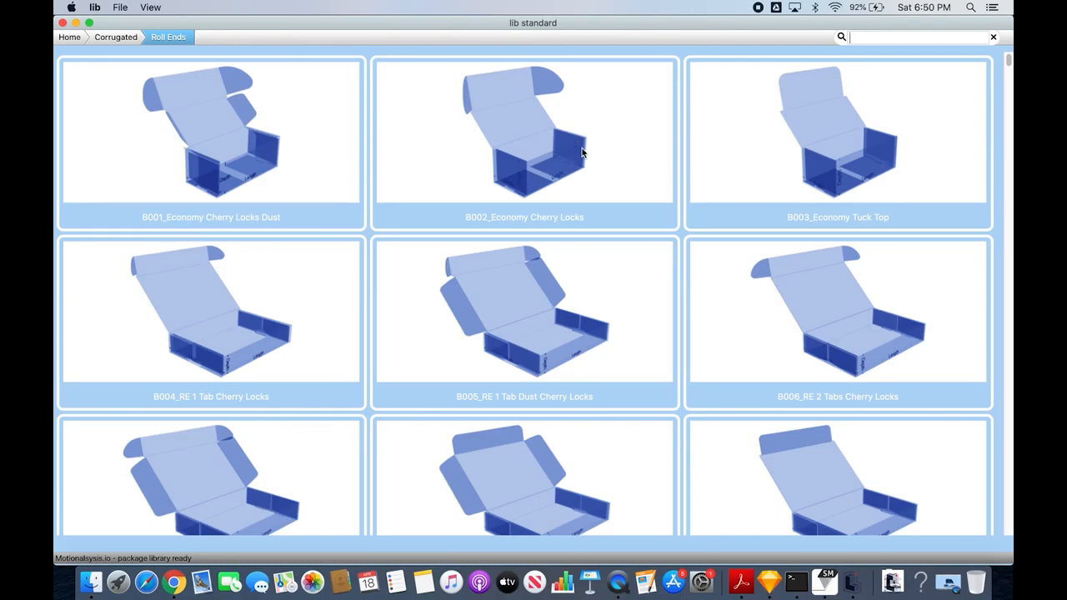
scroll(581, 152, down, 2)
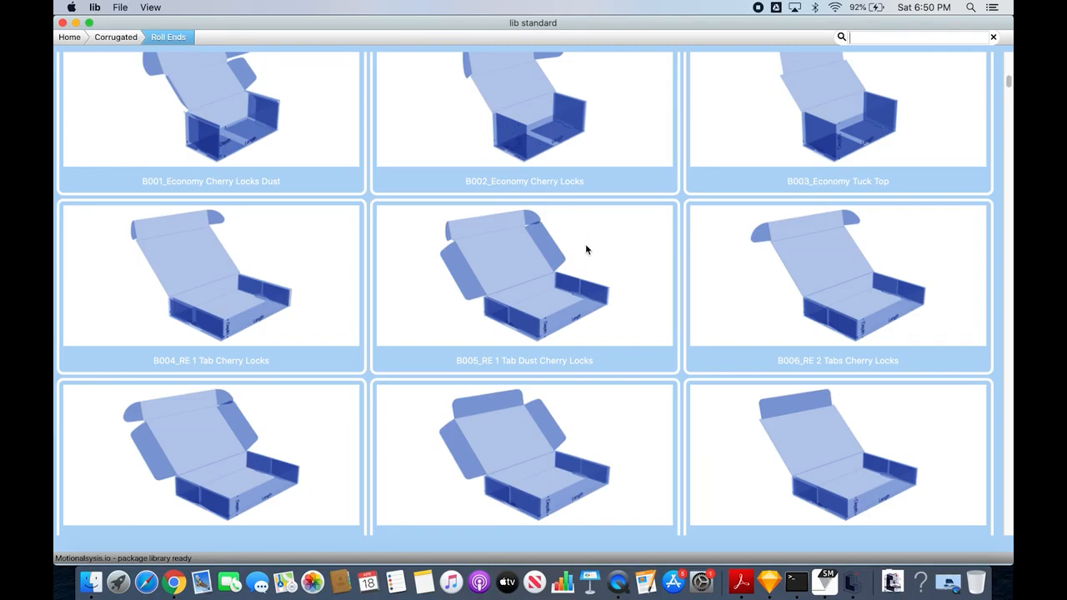
scroll(587, 248, down, 3)
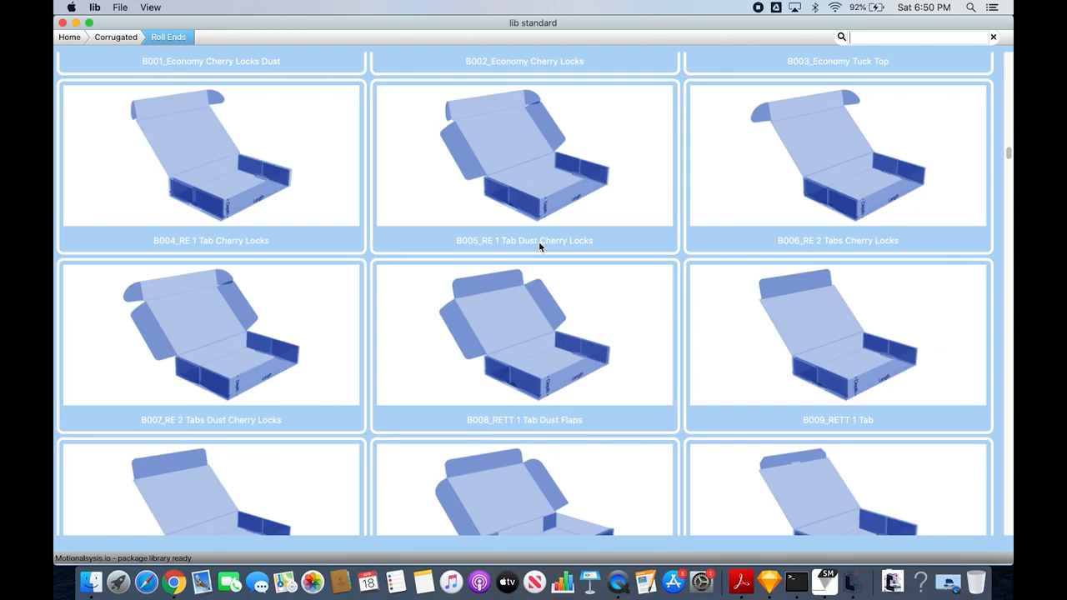
double_click(535, 198)
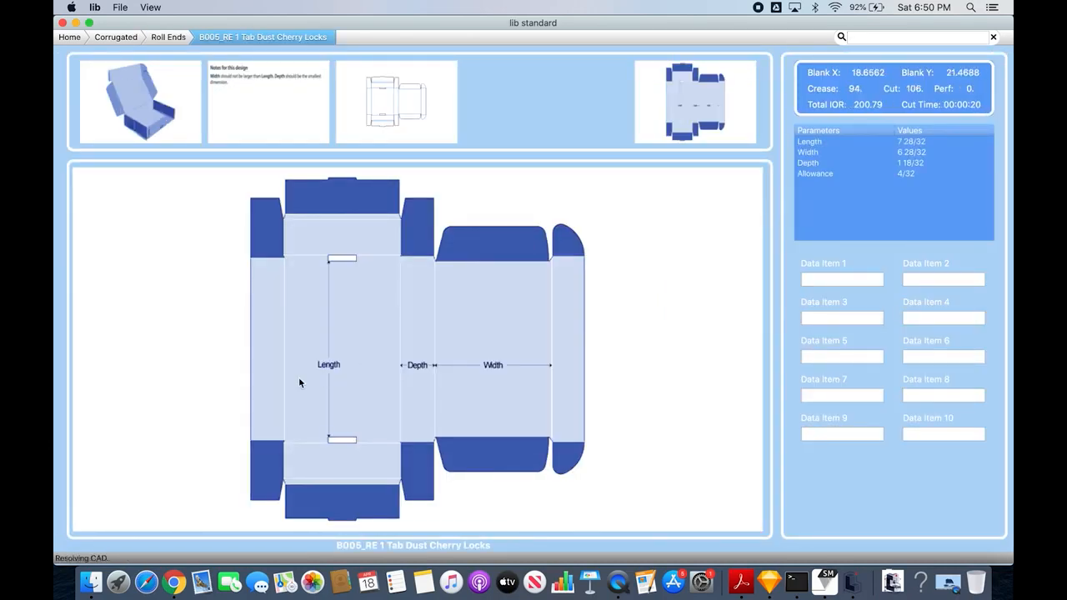
- View the design's 3D preview, its notes and its flat cut-and-crease layout
click(140, 135)
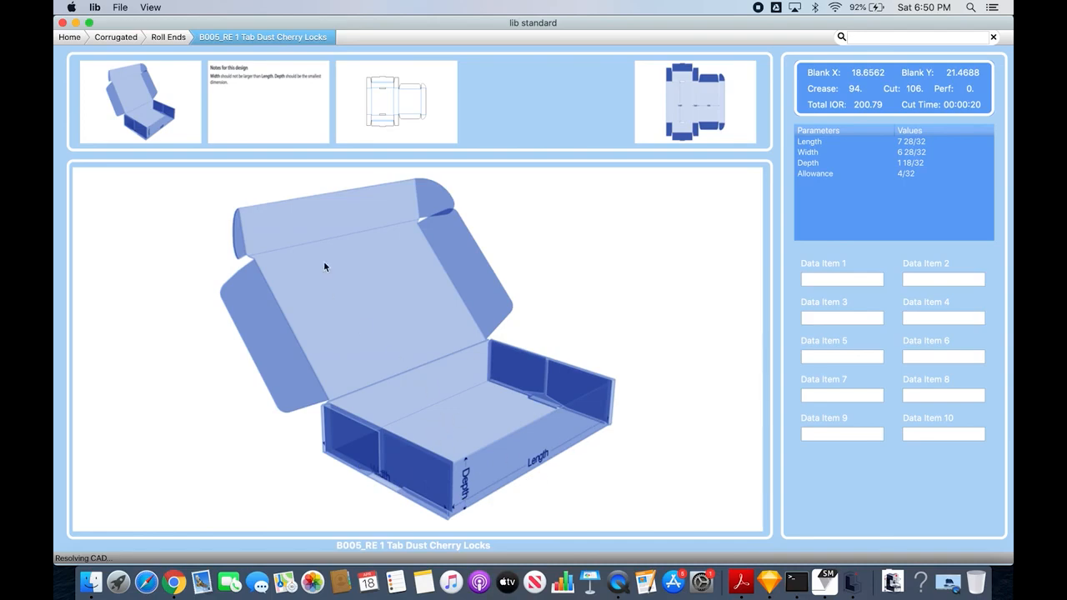
click(262, 132)
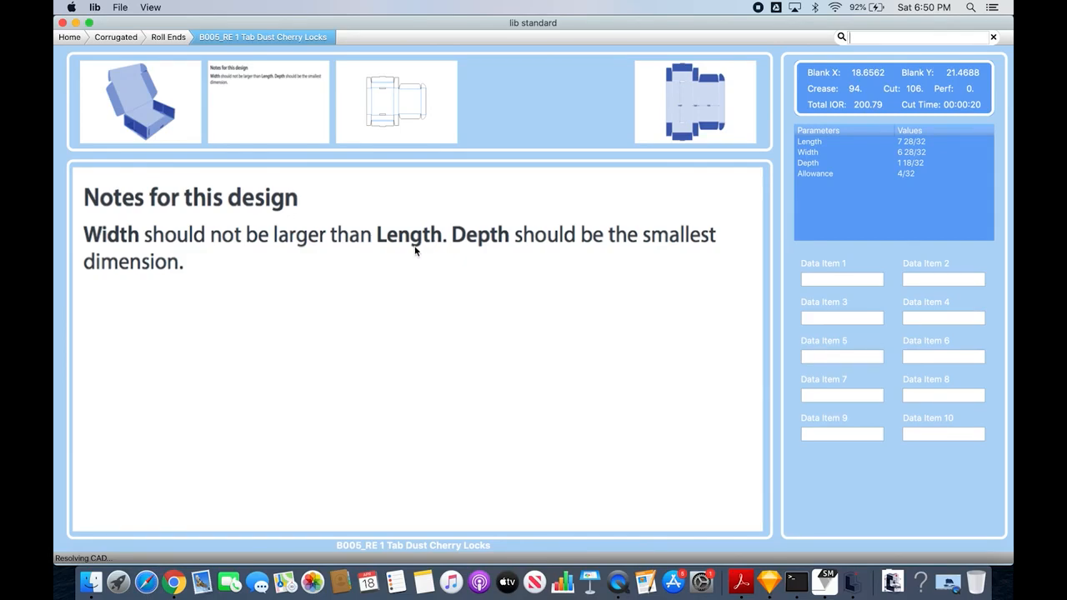
click(399, 120)
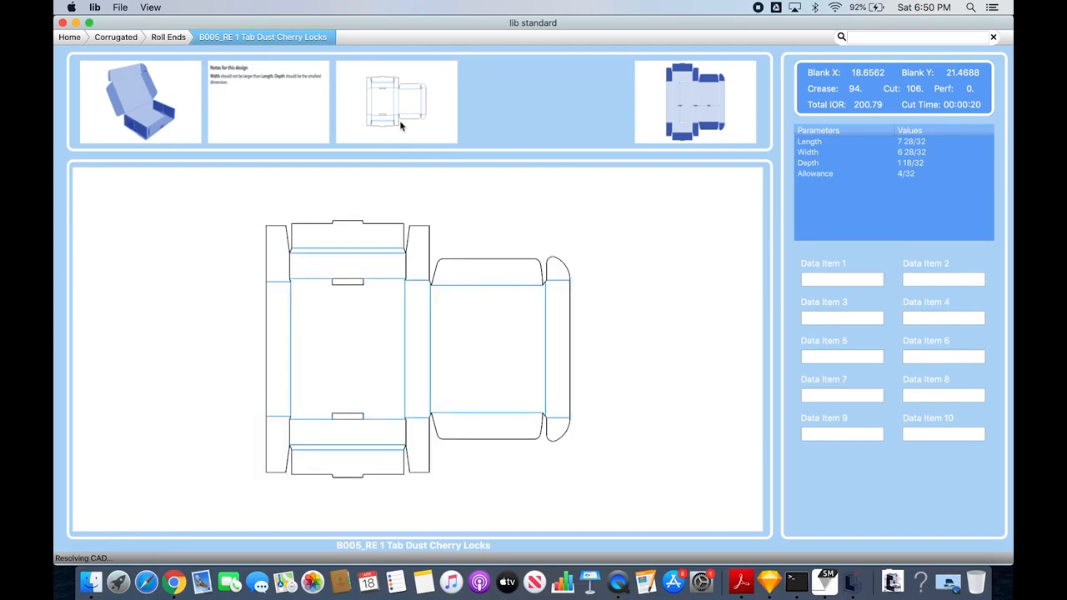
- Set the box's length to 8.5 and its width to 5 1/2
double_click(919, 141)
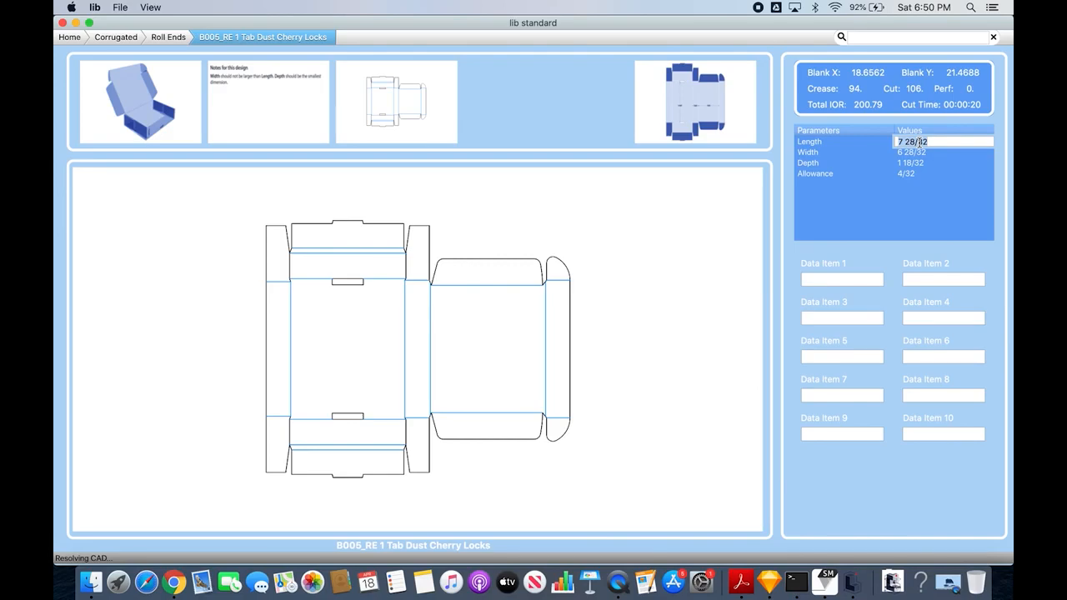
text(8)
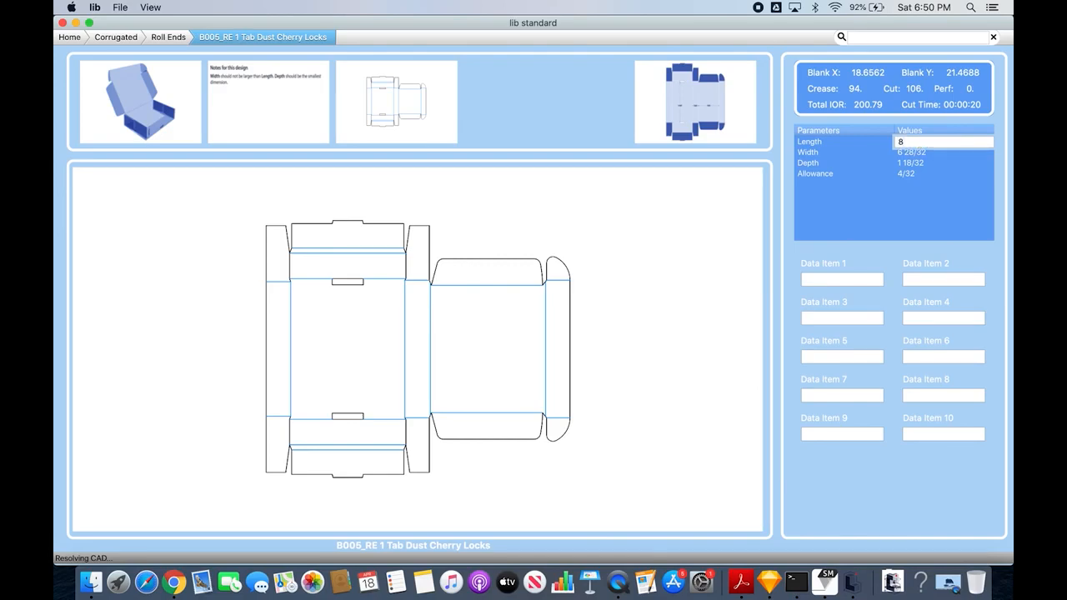
text(.5)
key(Tab)
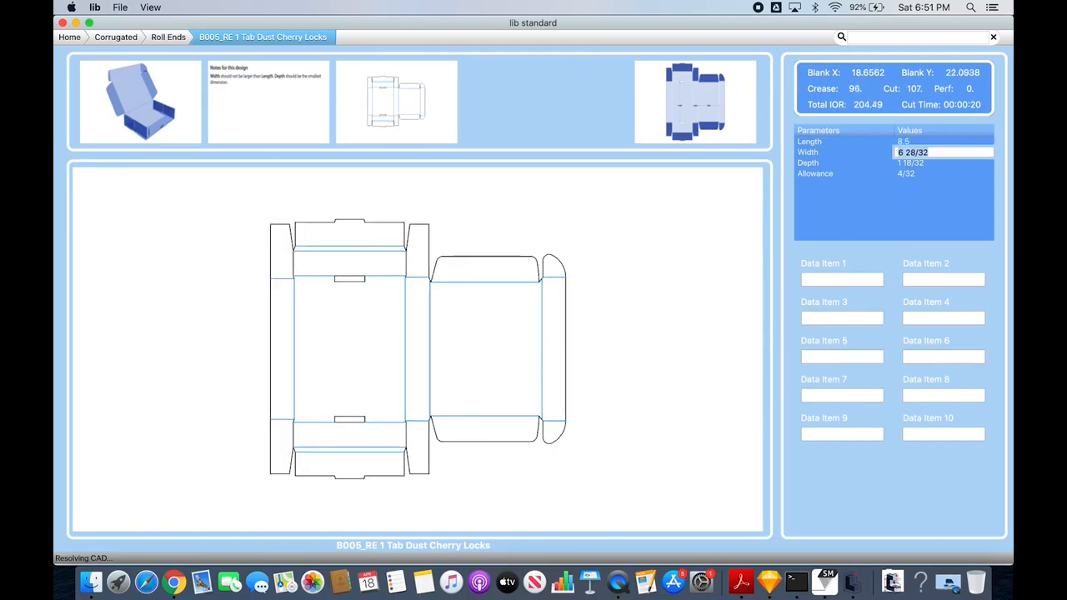
text(5)
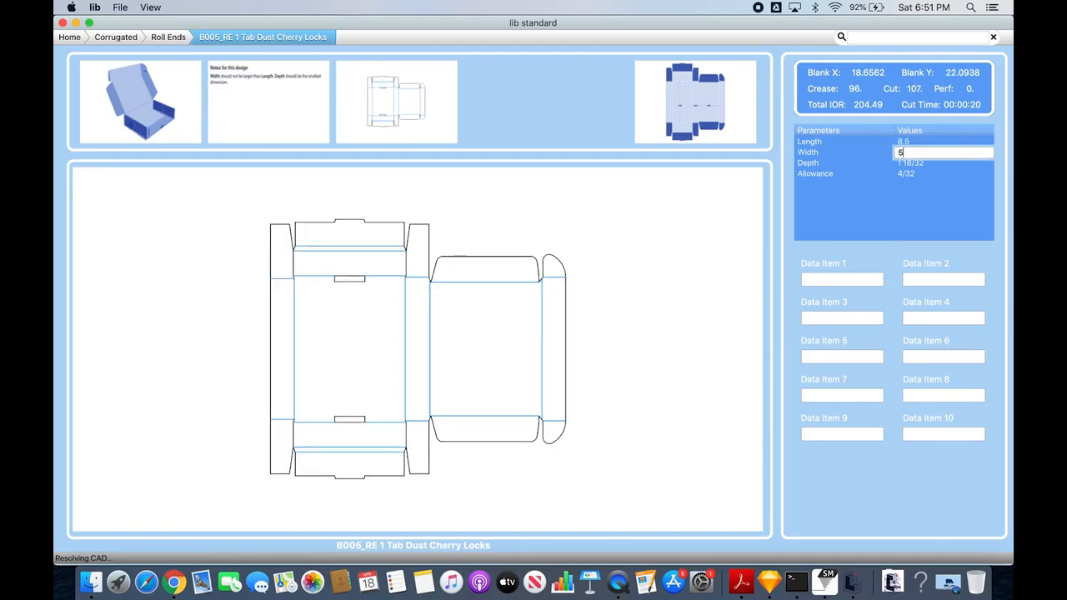
text( 1/2)
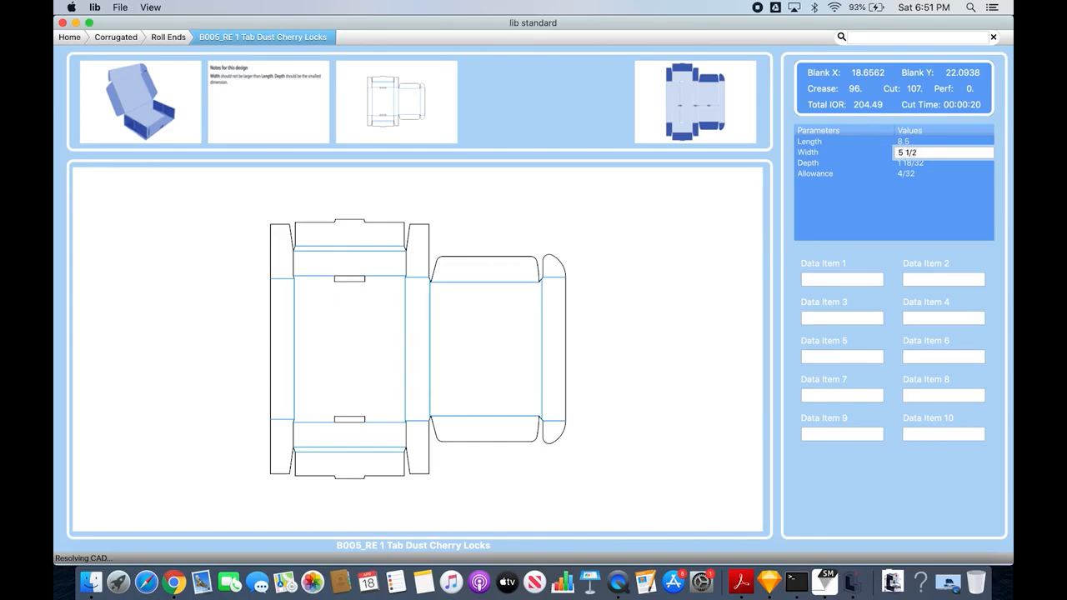
key(Tab)
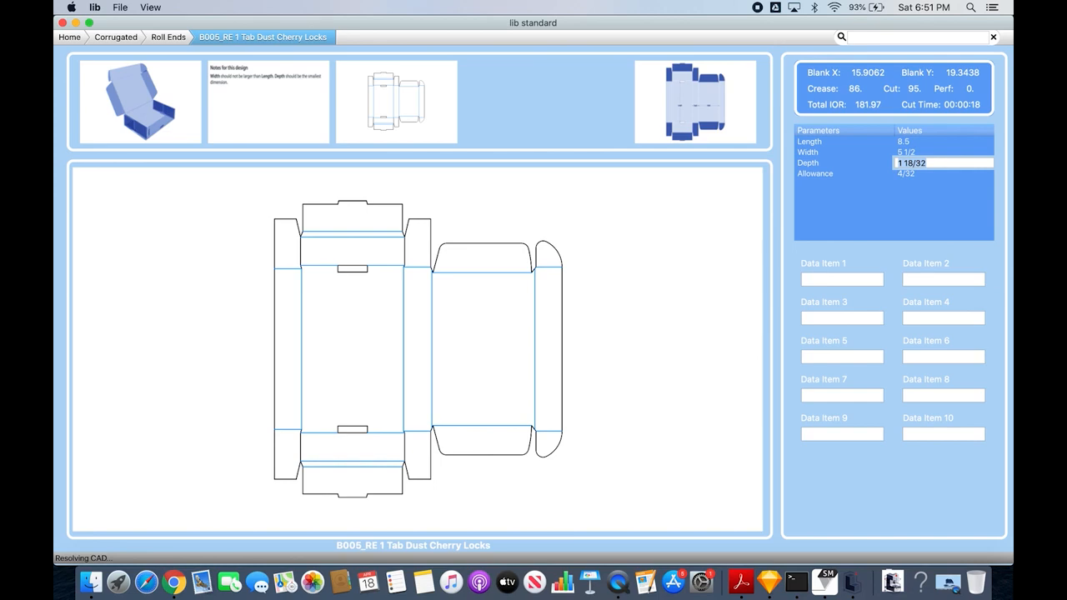
- Set the box's depth to 1 3/4 and its allowance to 1/8, and update the layout
text(1/)
key(BackSpace)
text(3/4)
click(913, 173)
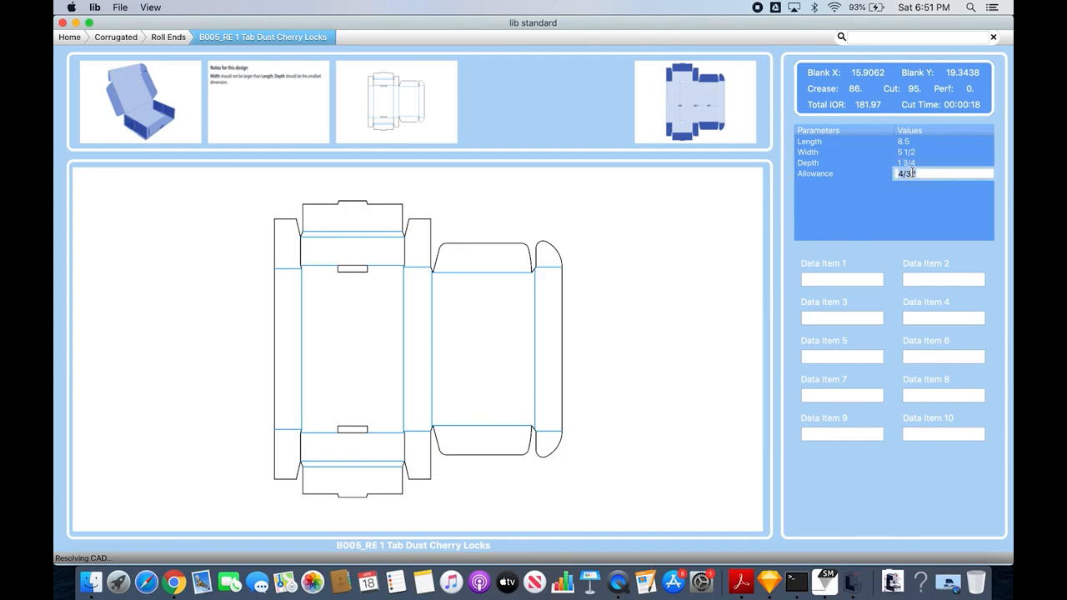
text(1/8)
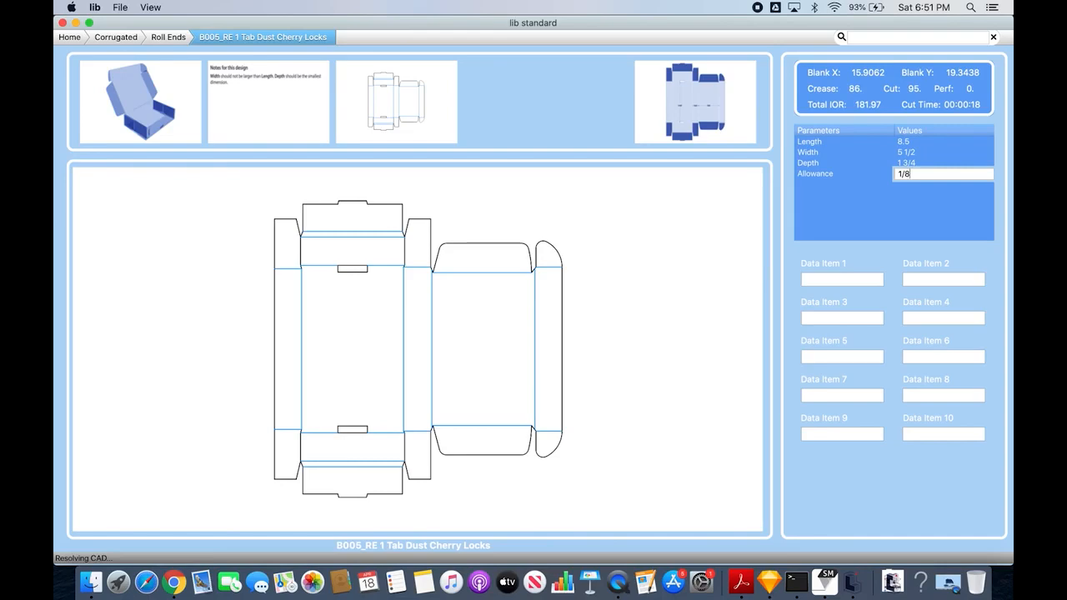
double_click(912, 143)
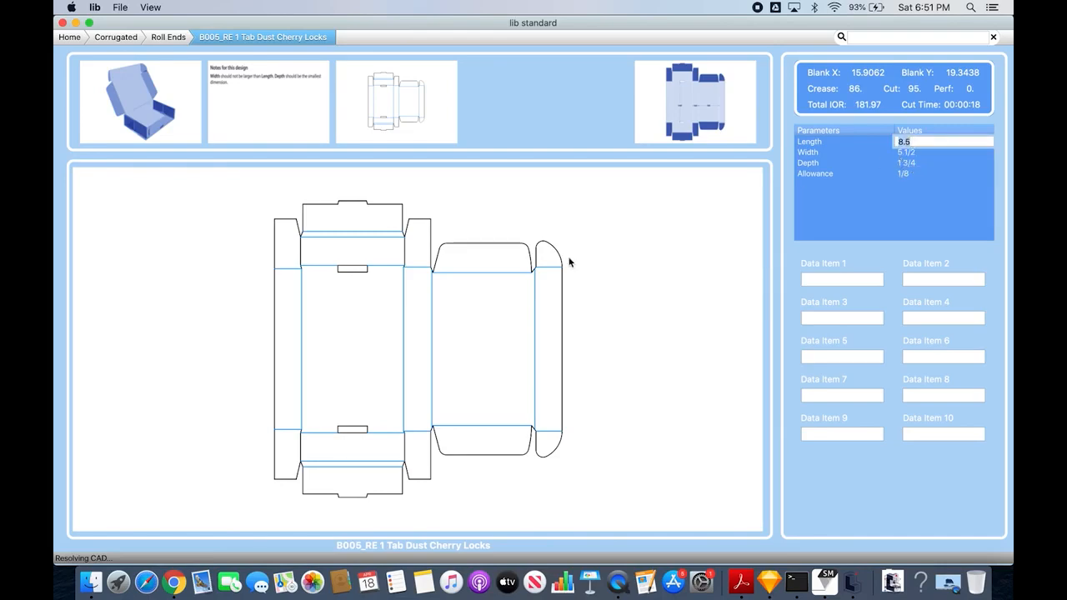
key(Tab)
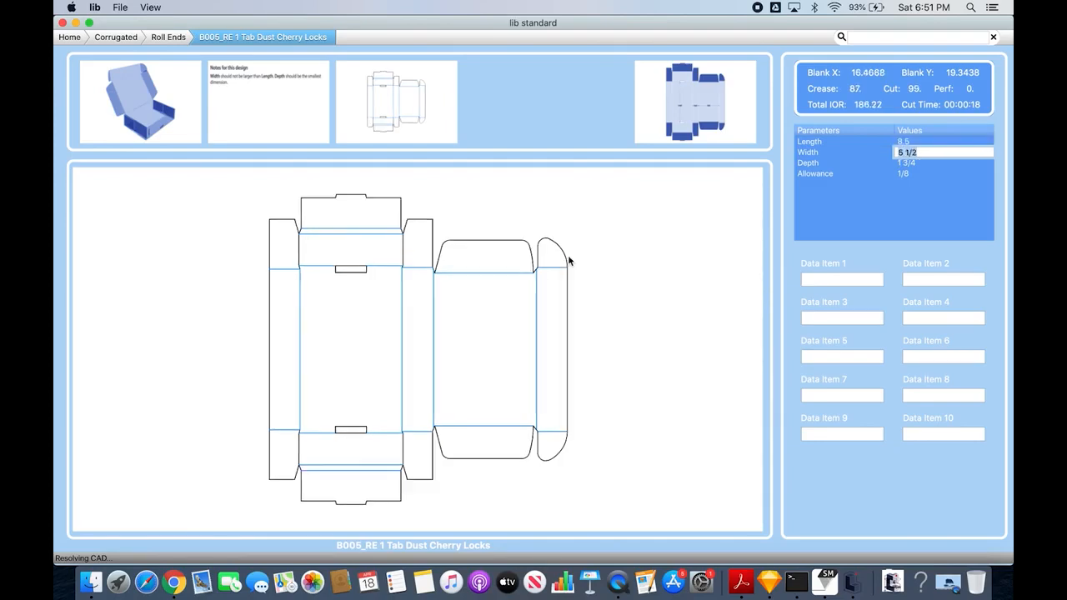
- Try a box length of 12 and return the length to 8.5
double_click(906, 141)
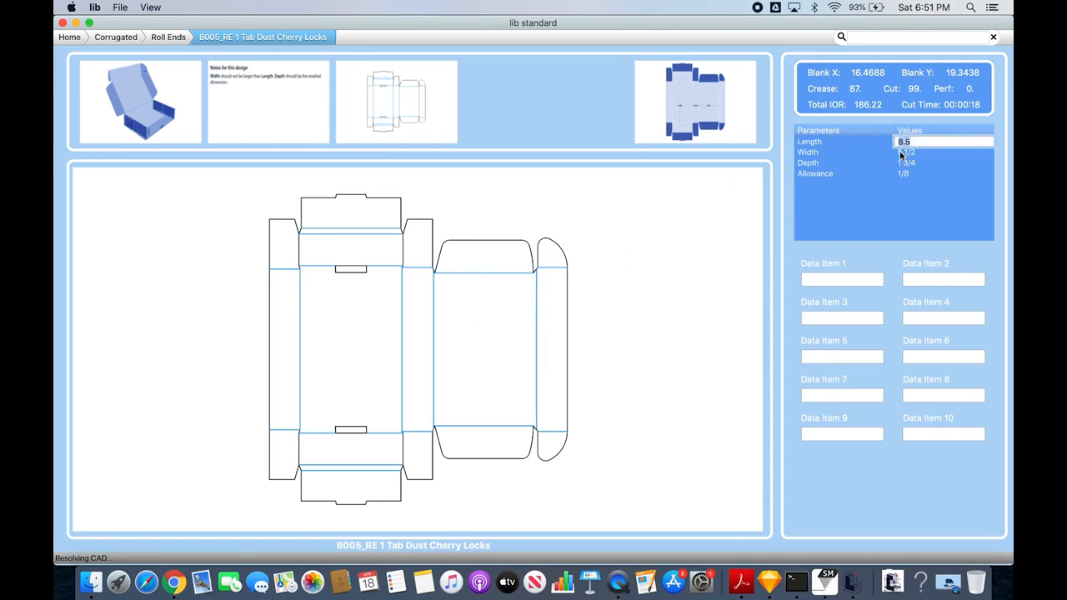
text(12)
key(Tab)
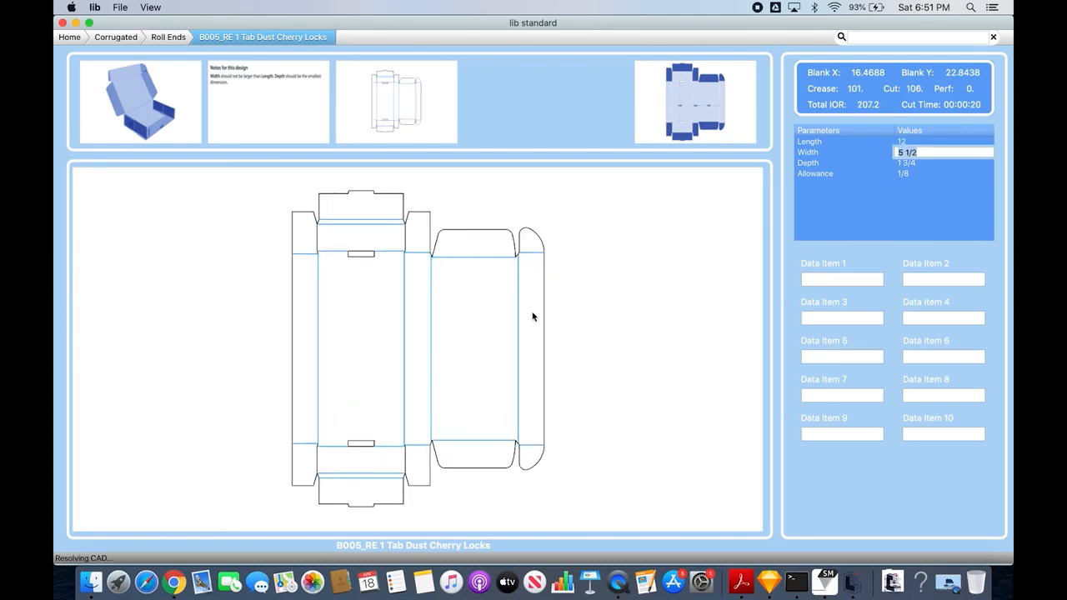
click(916, 141)
text(8.5)
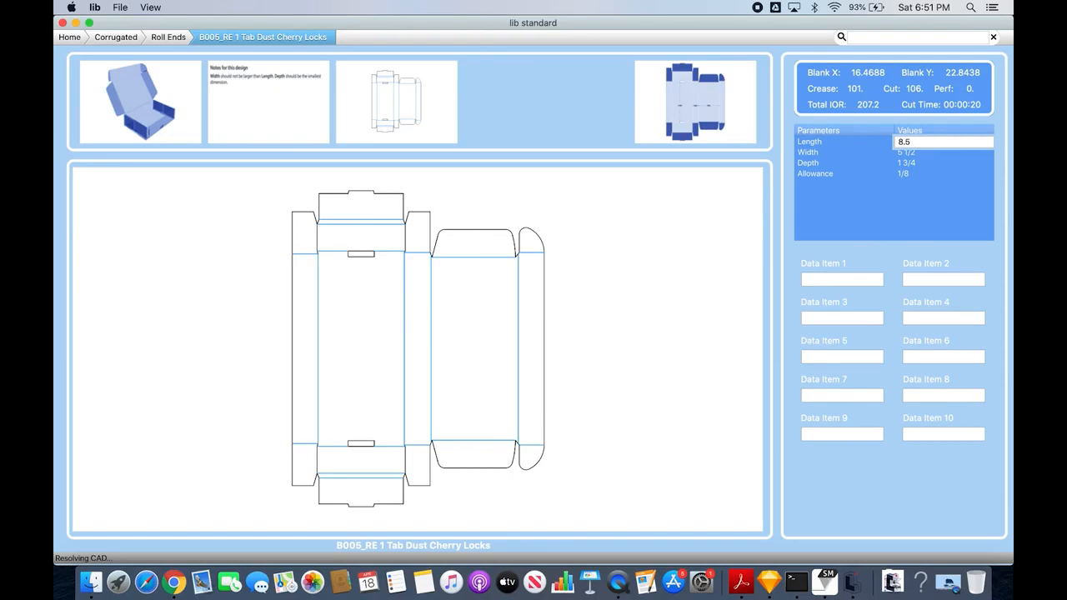
key(Tab)
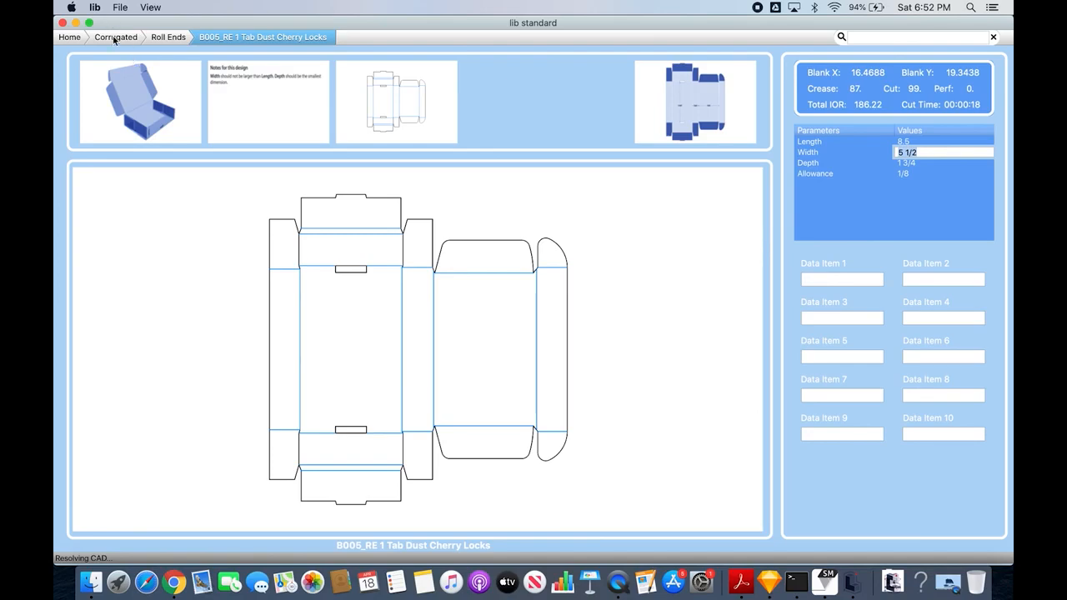
- Bring up the save and output options for the resized box design
click(119, 9)
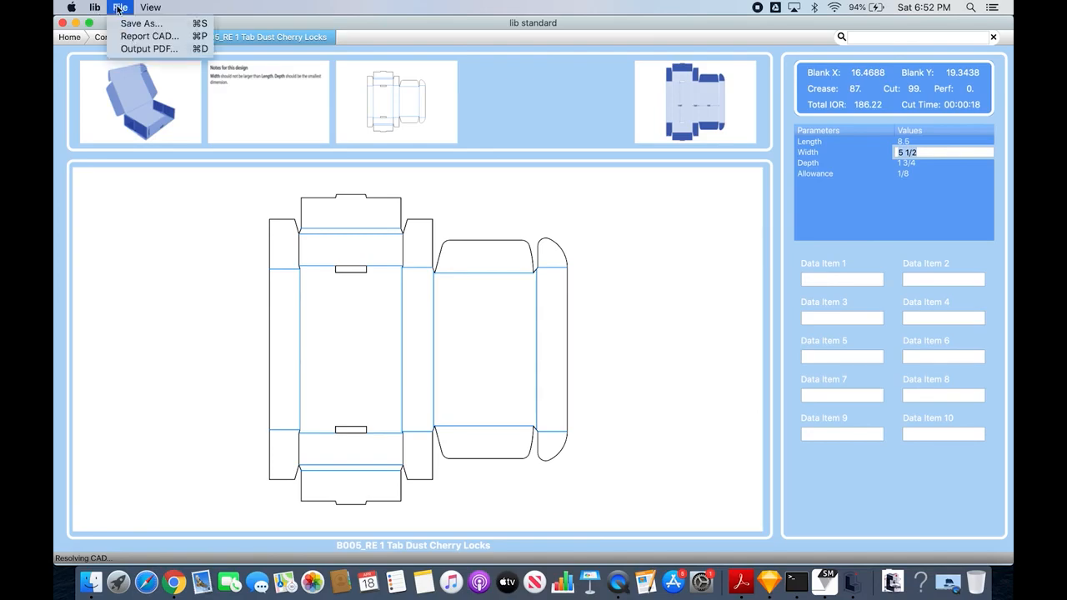